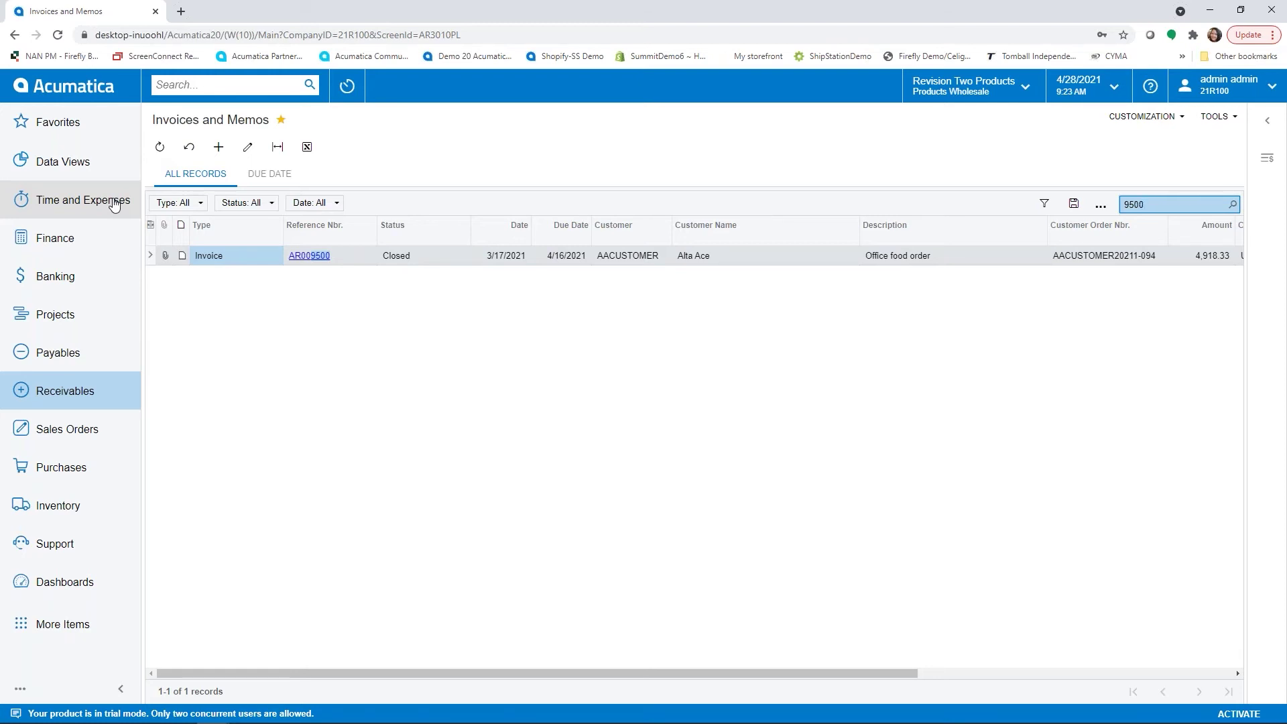
Leave the invoice list filtered to 9500 and return to the AR Clerk dashboard.
left_click(91, 93)
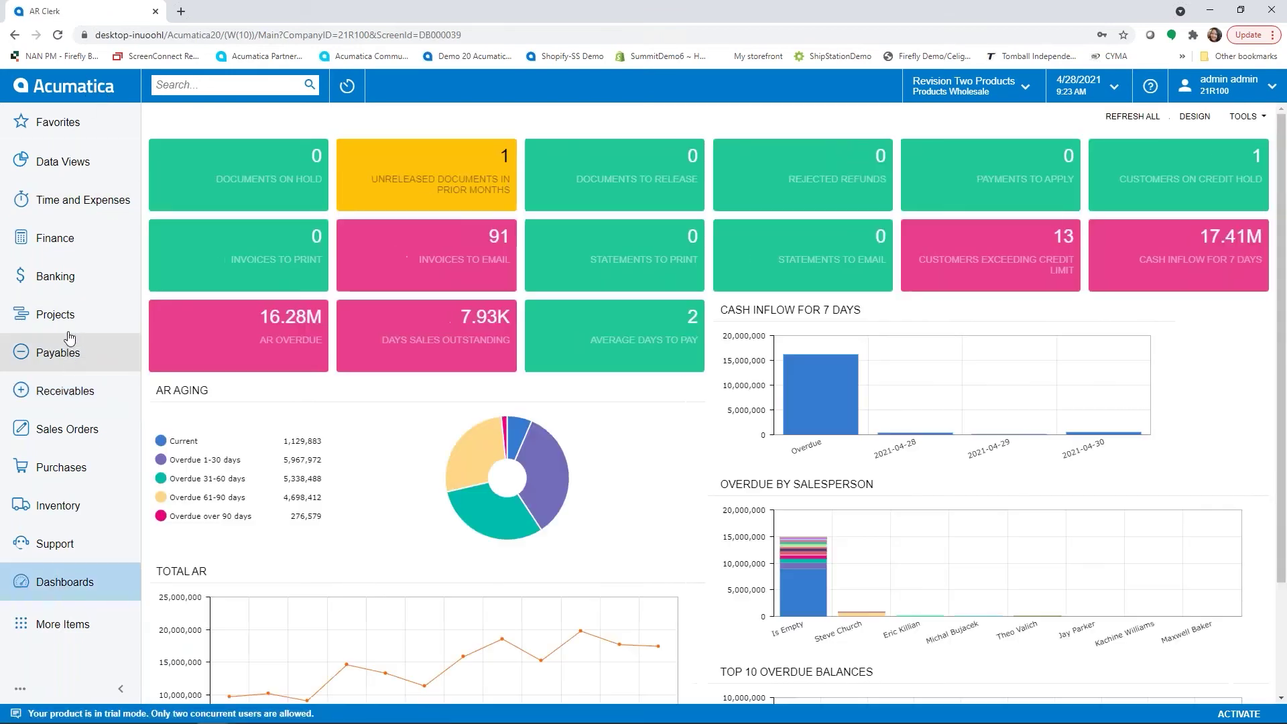
Clear the 9500 filter, open Open invoice AR009547 (2,385.00 balance), then switch to Outlook.
left_click(81, 124)
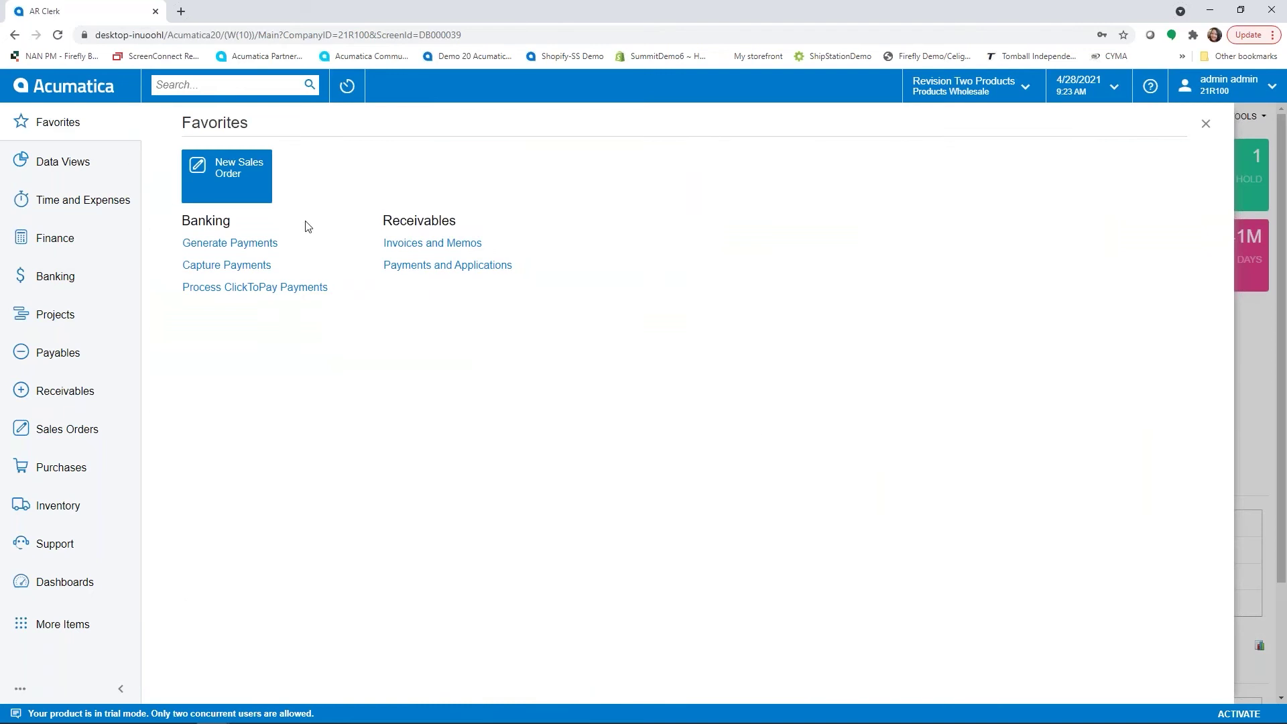
left_click(419, 244)
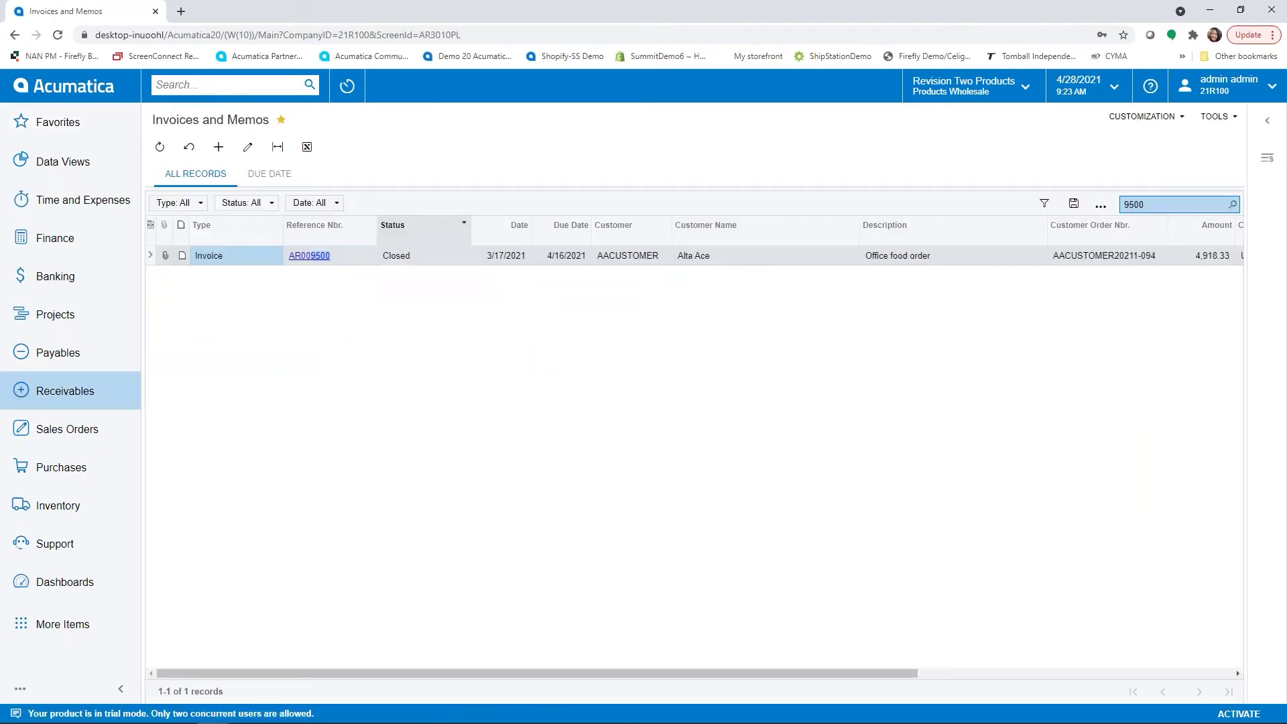
left_click(1153, 210)
key("BackSpace")
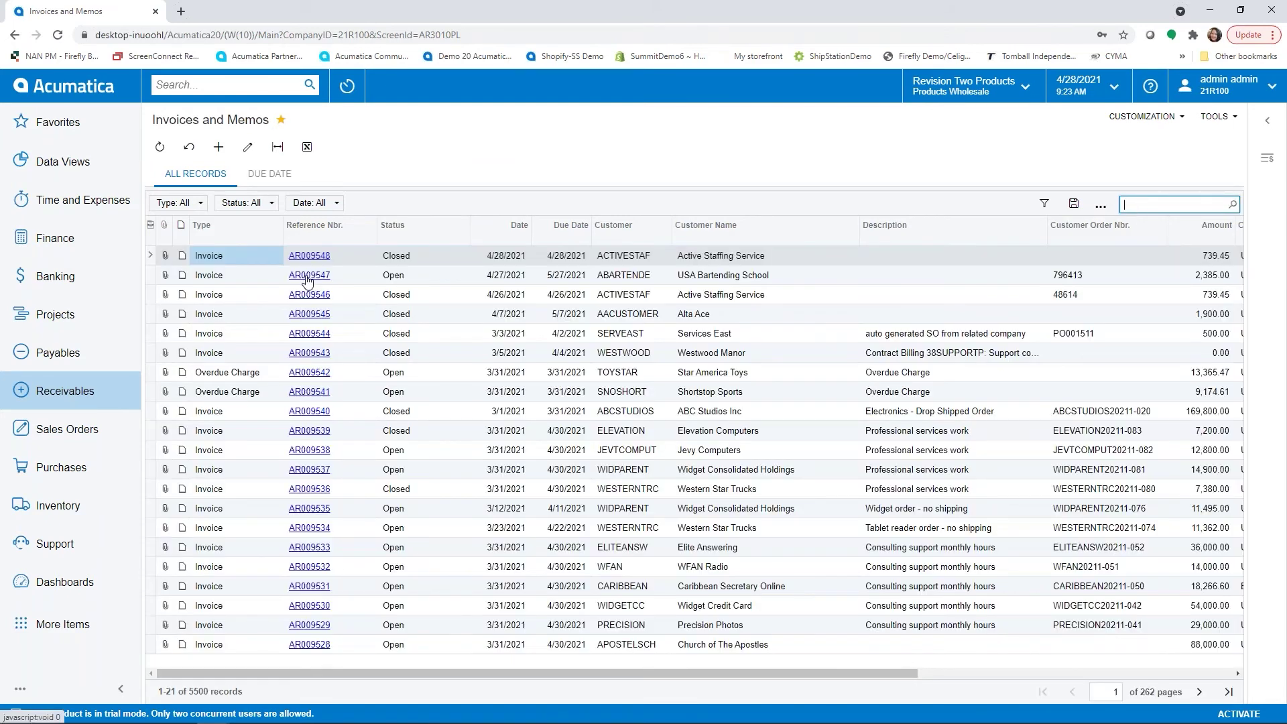
left_click(308, 275)
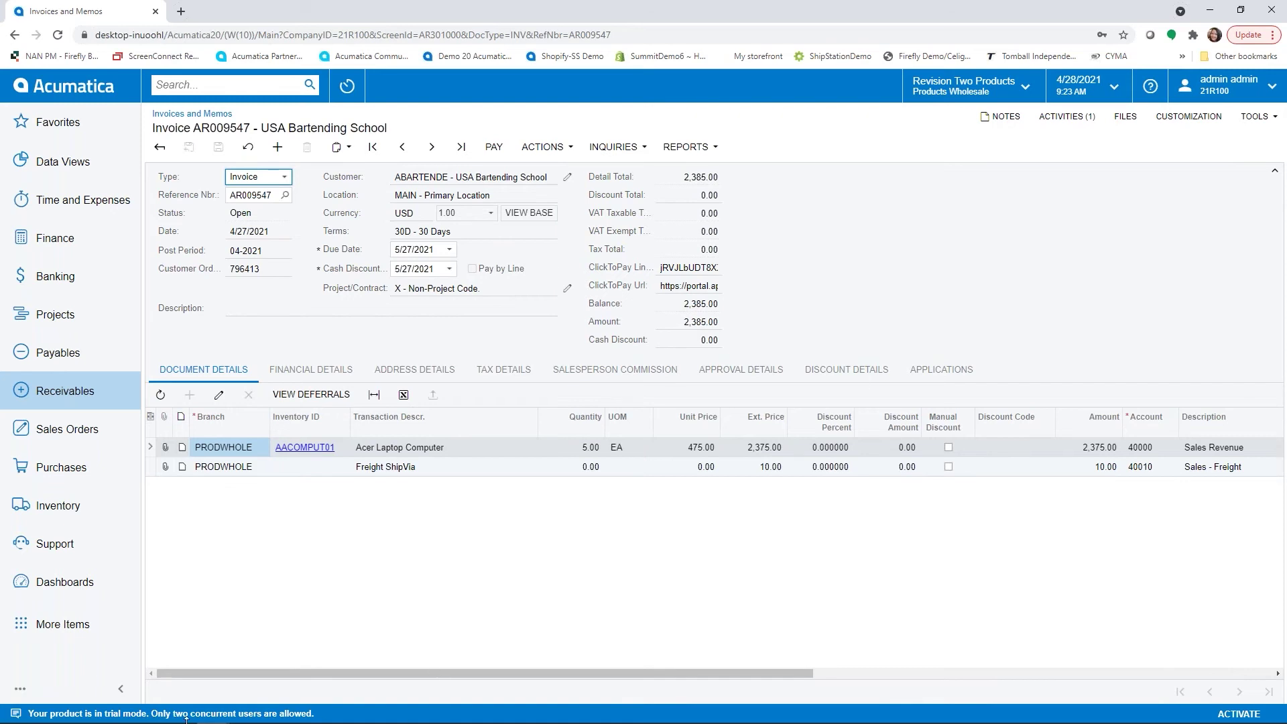
left_click(112, 714)
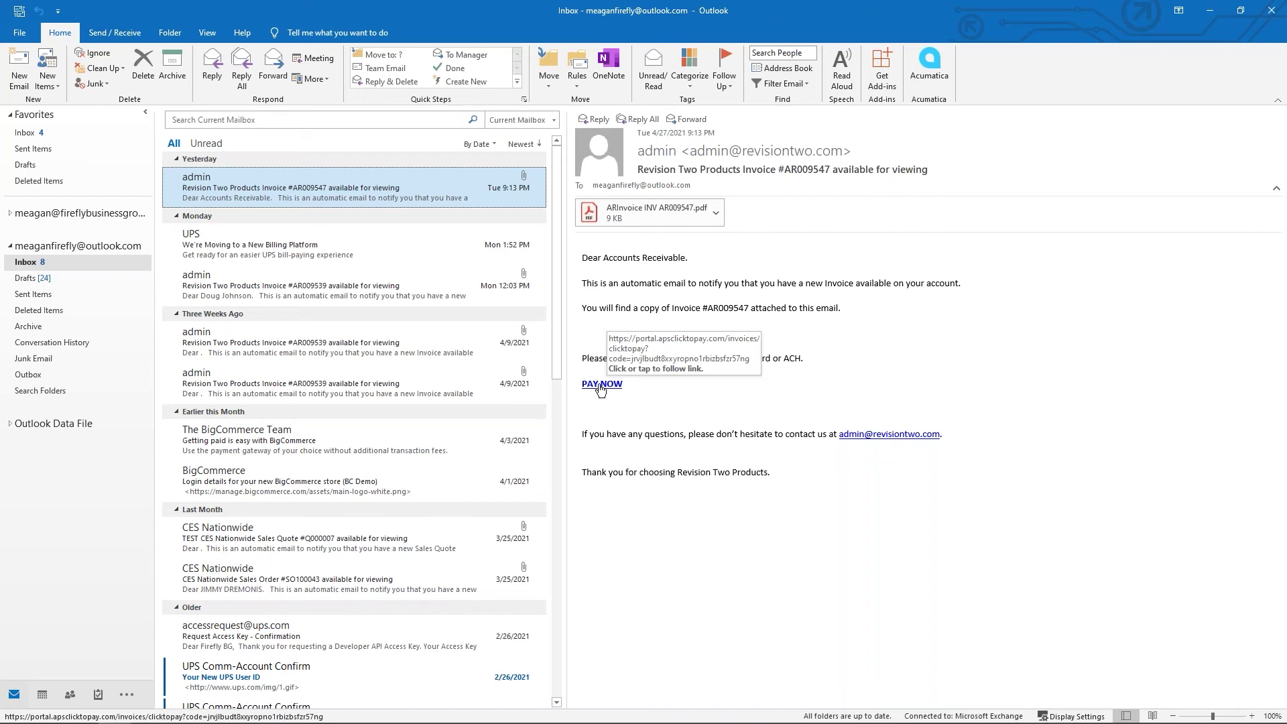
Follow the PAY NOW link in the AR009547 email to the ClickToPay portal.
left_click(600, 384)
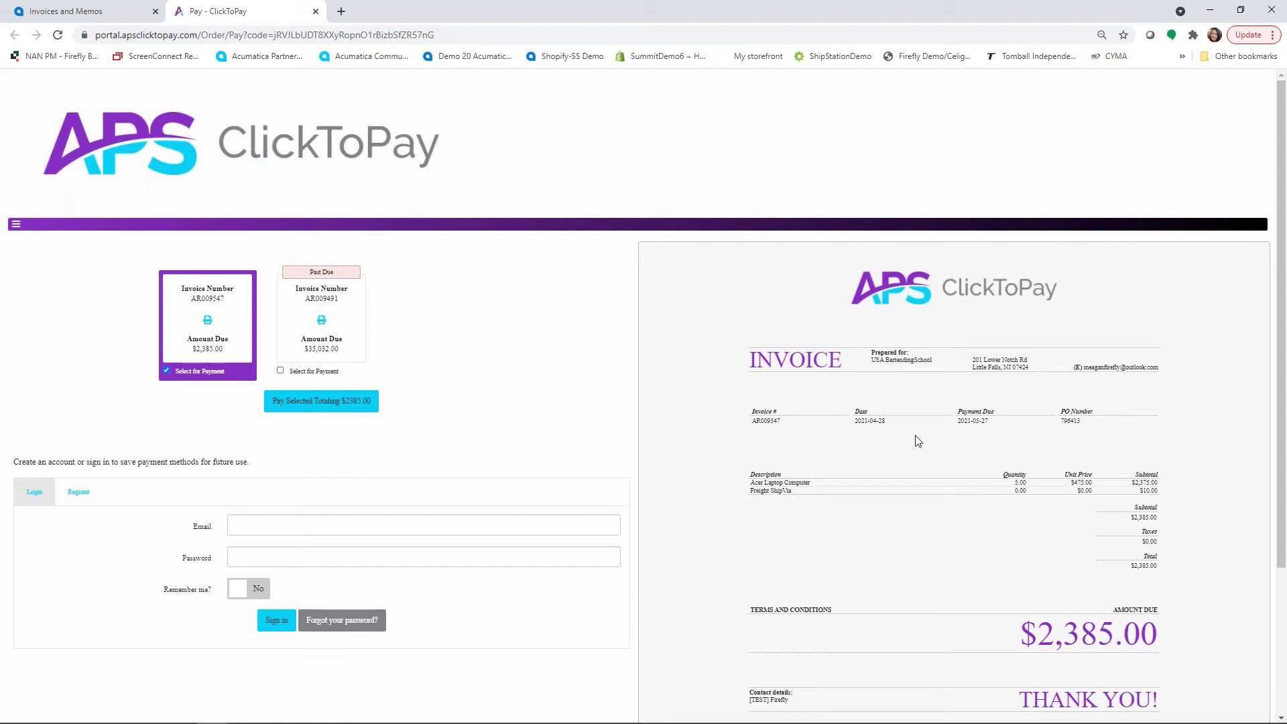
Select invoice AR009547 and pay its $2,385.00 total by Credit Card.
scroll(918, 441, "down", 3)
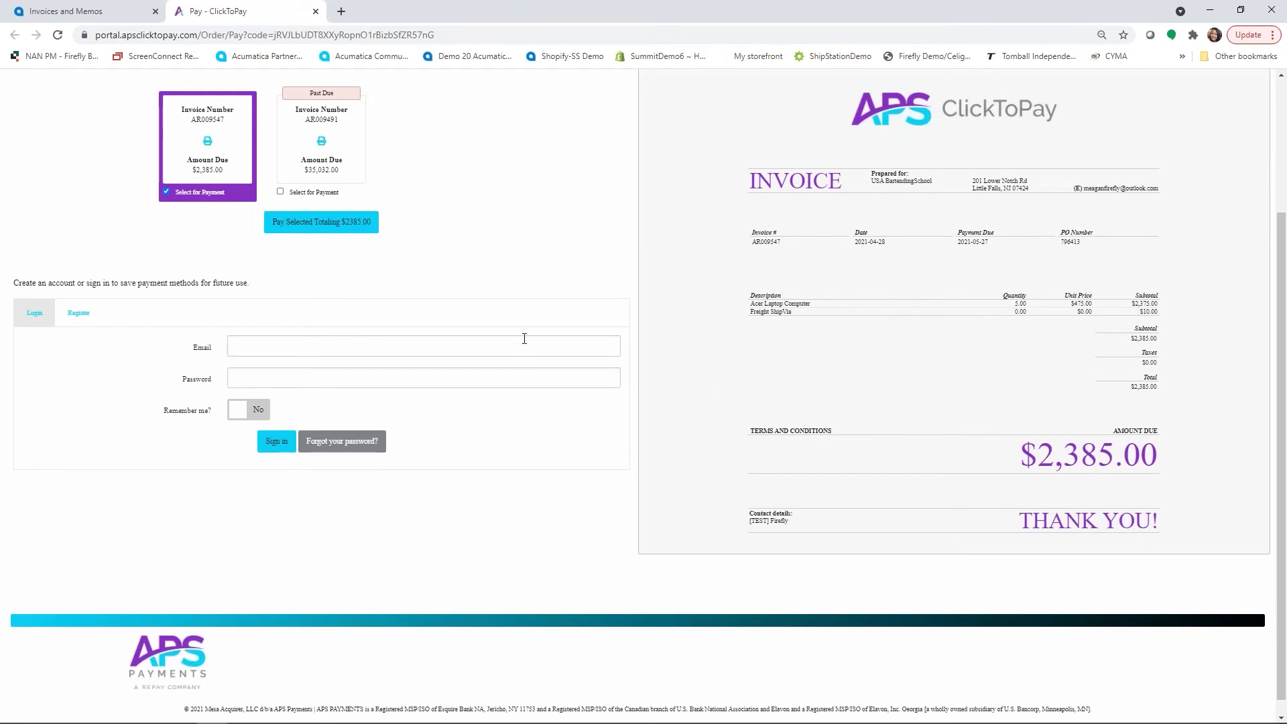
scroll(509, 335, "up", 3)
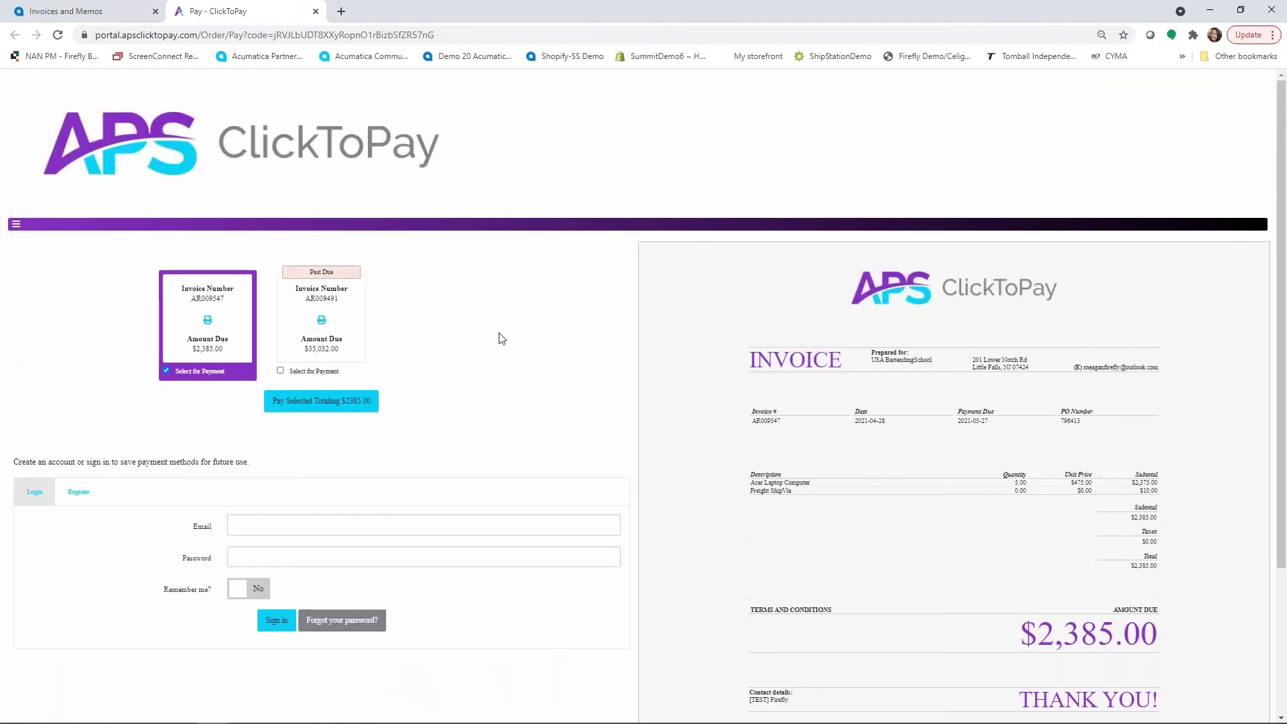
left_click(328, 309)
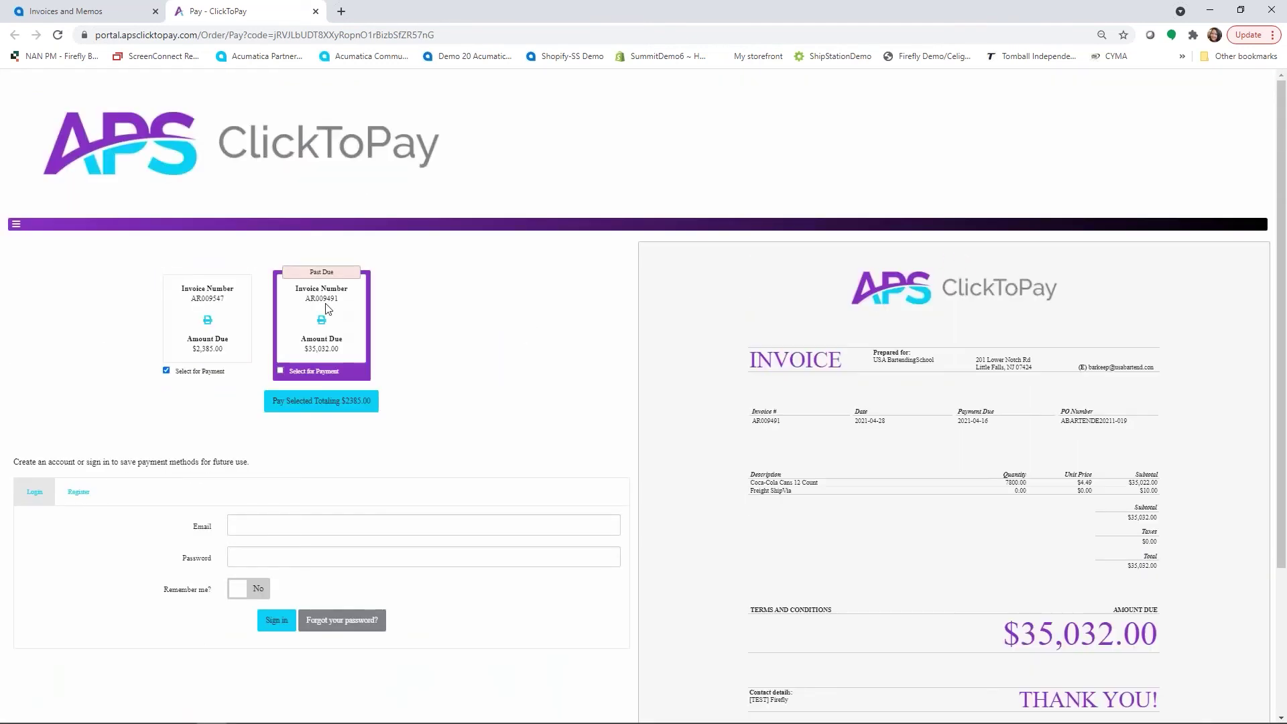
left_click(230, 314)
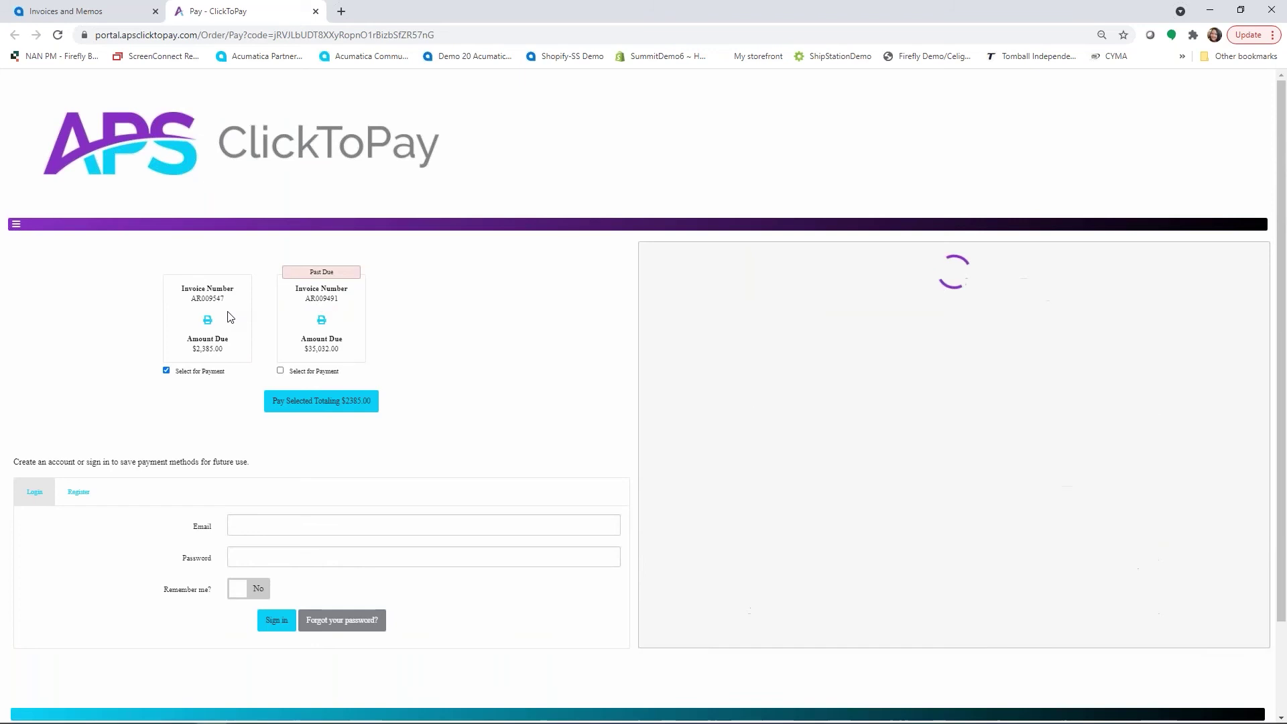
left_click(318, 402)
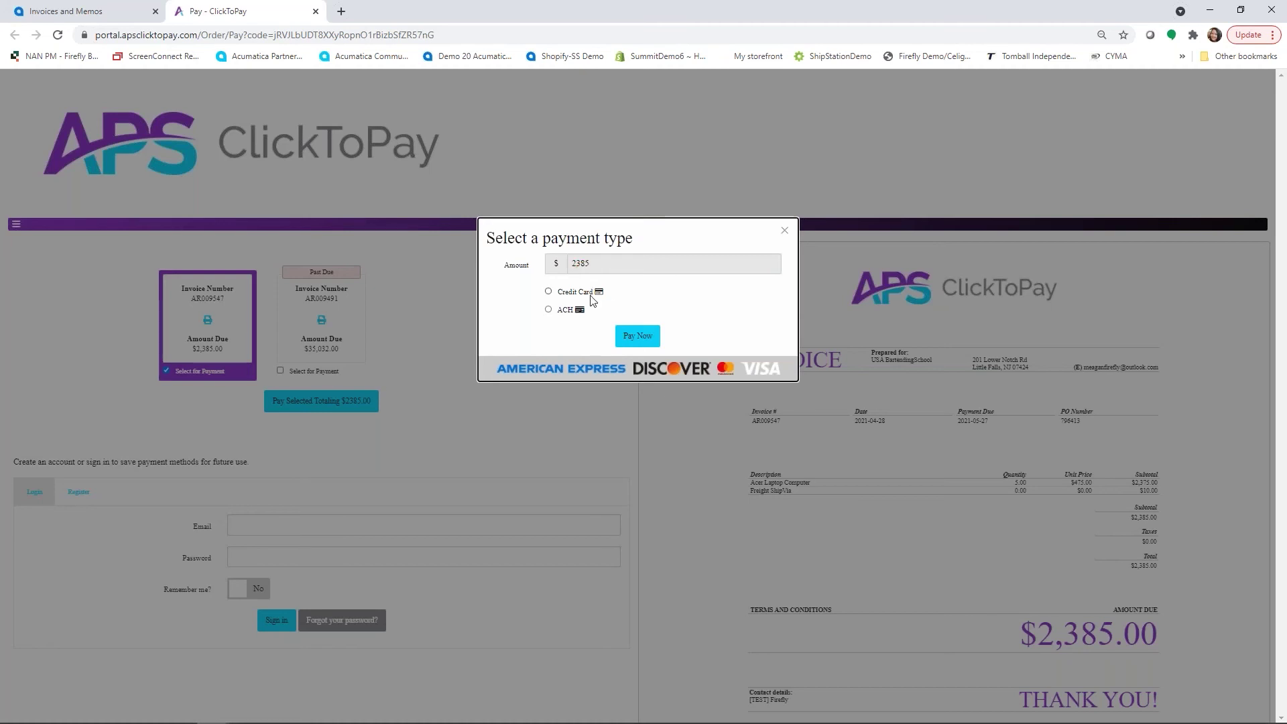
left_click(549, 293)
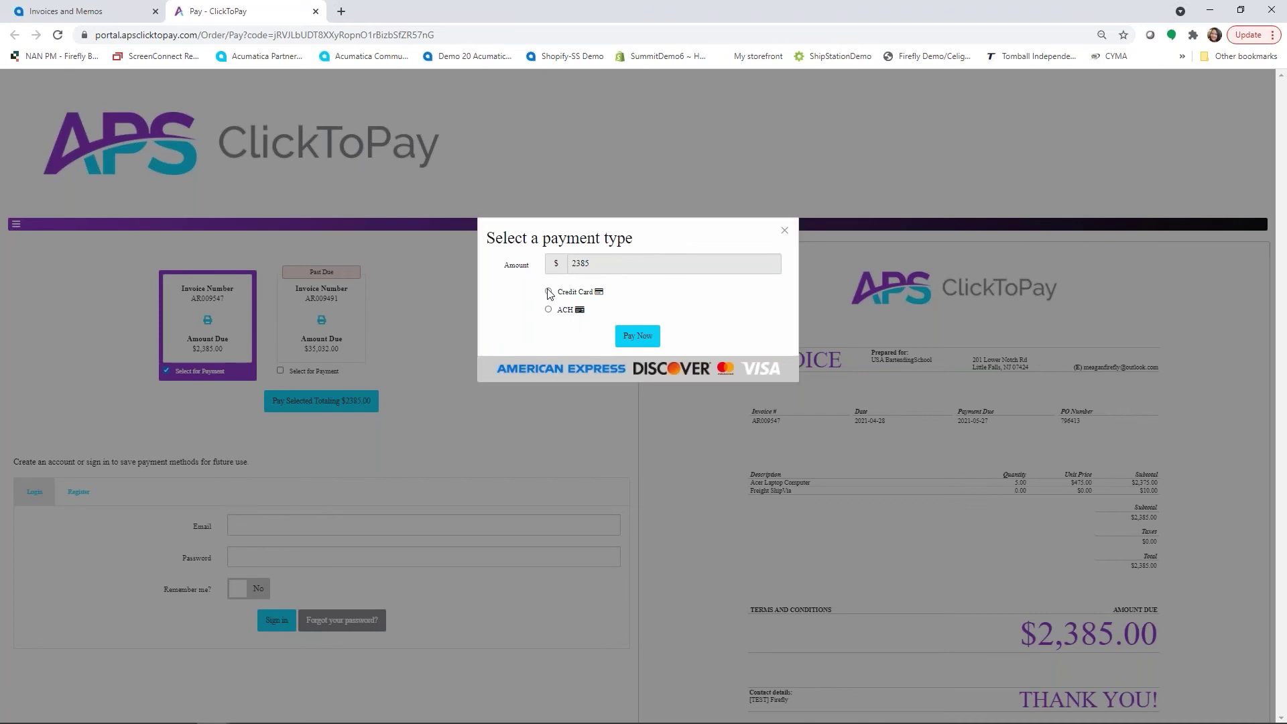
left_click(638, 338)
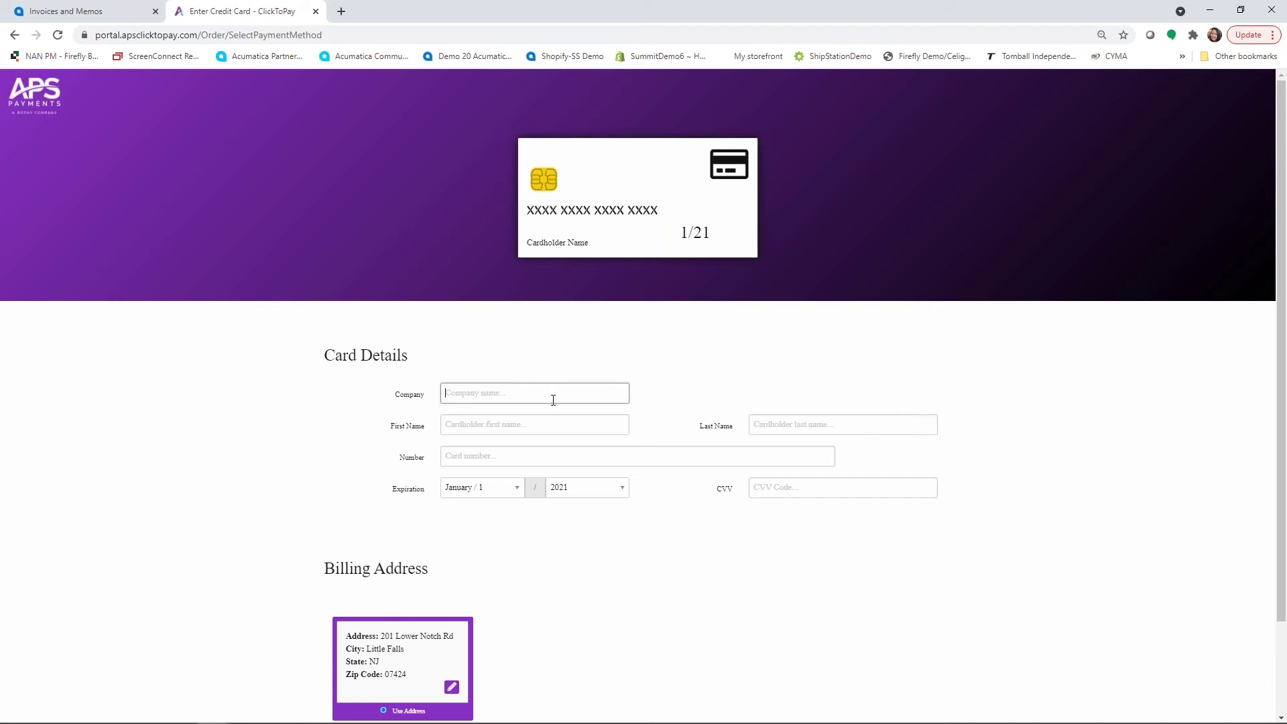
Enter the cardholder's company, first and last name, and the card number.
type("USA Bartender")
key("Tab")
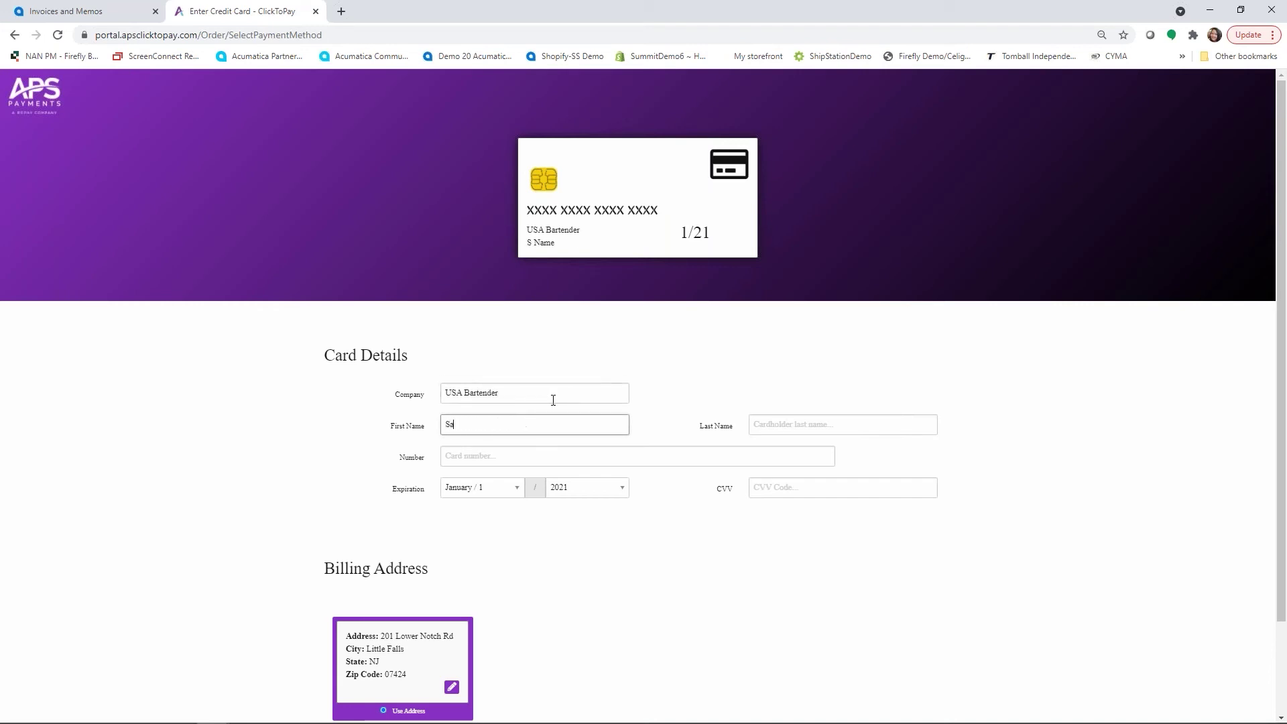
key("Tab")
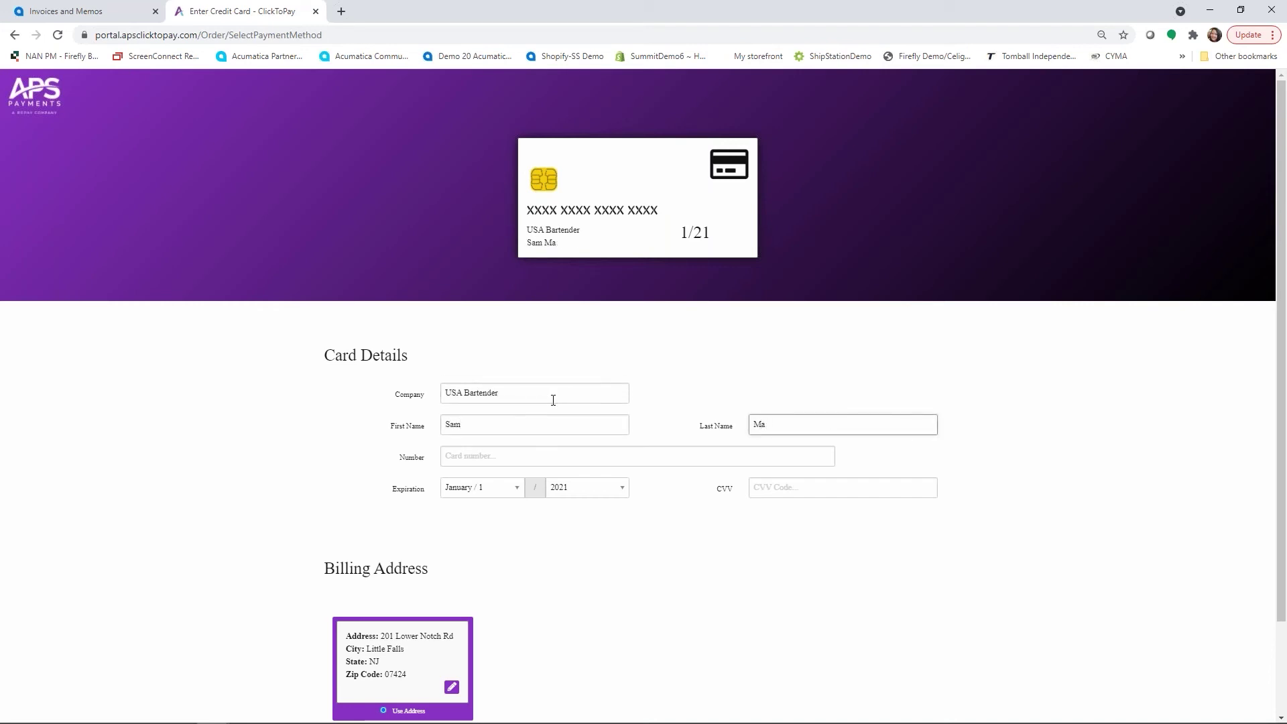
key("Tab")
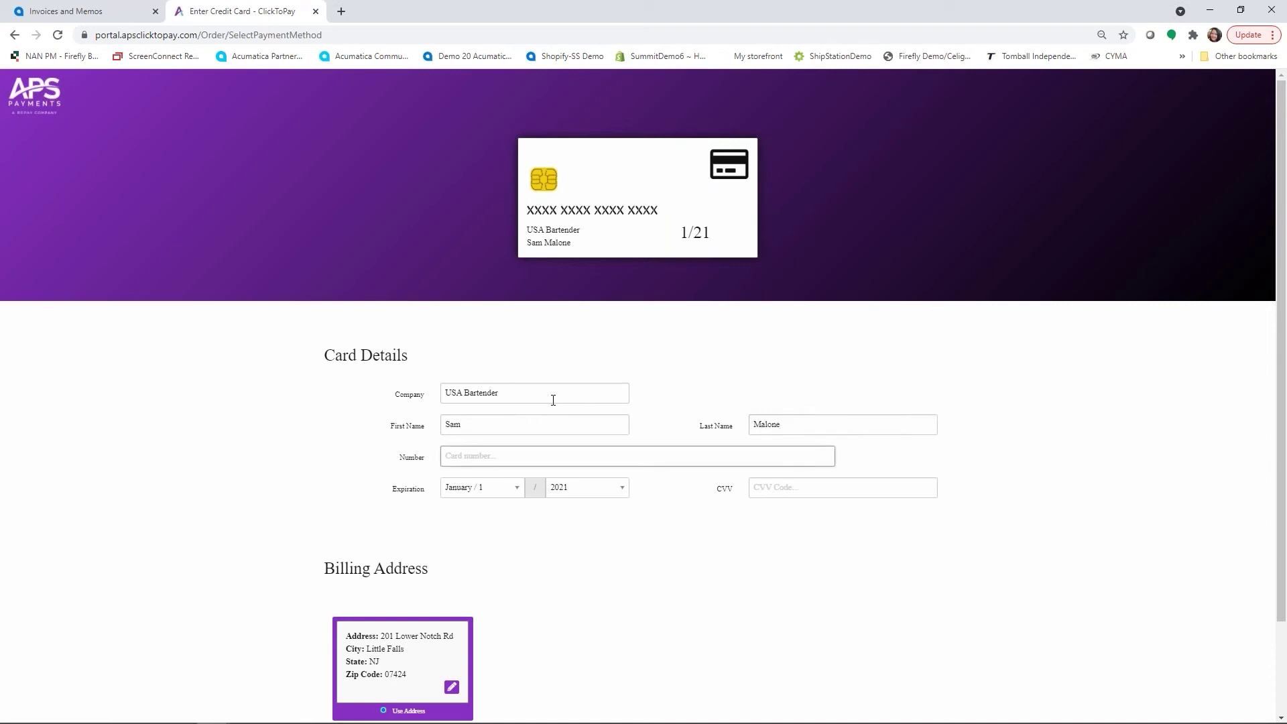
type("4111")
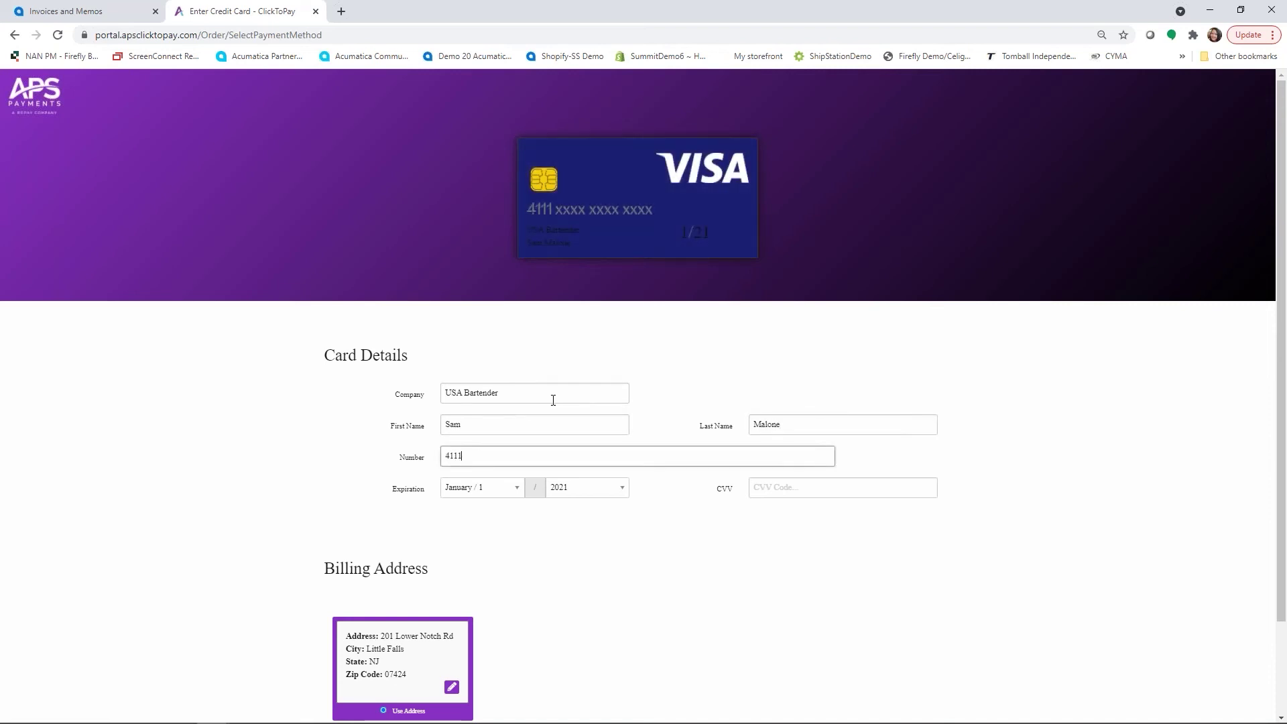
type("111111111111111")
key("Tab")
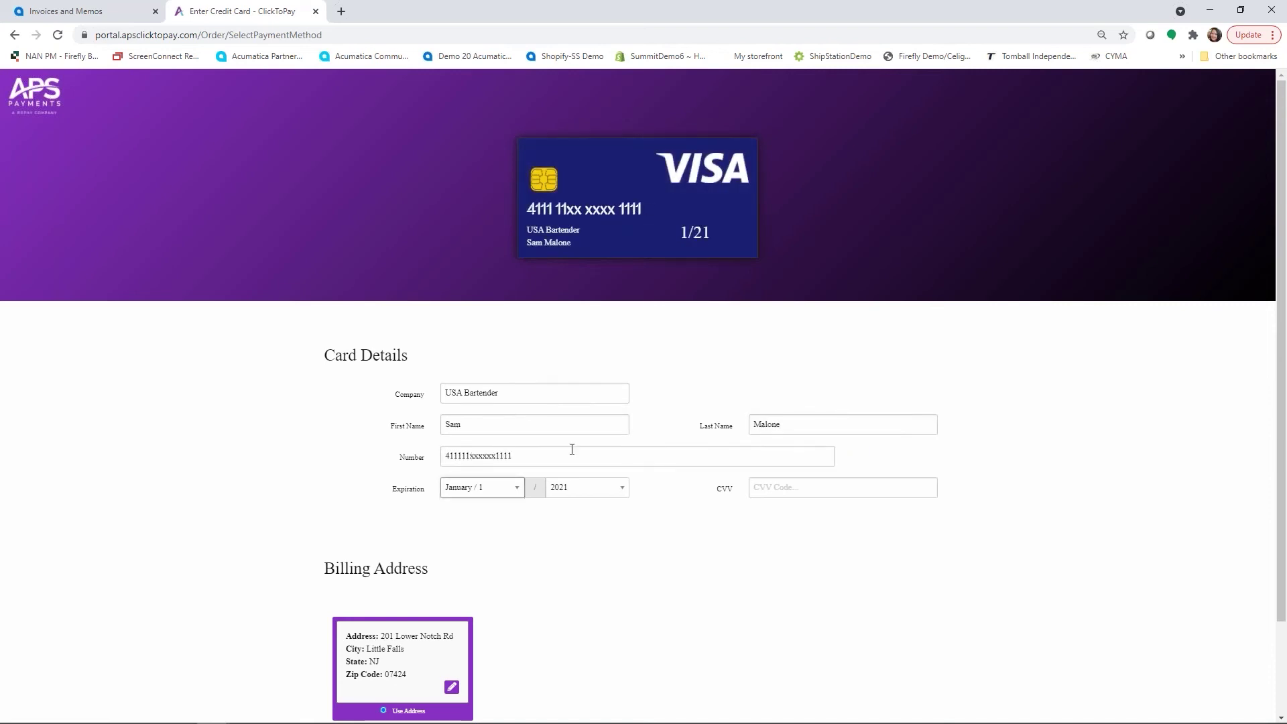
Set the expiration year to 2023, enter the security code, and submit the payment.
left_click(613, 490)
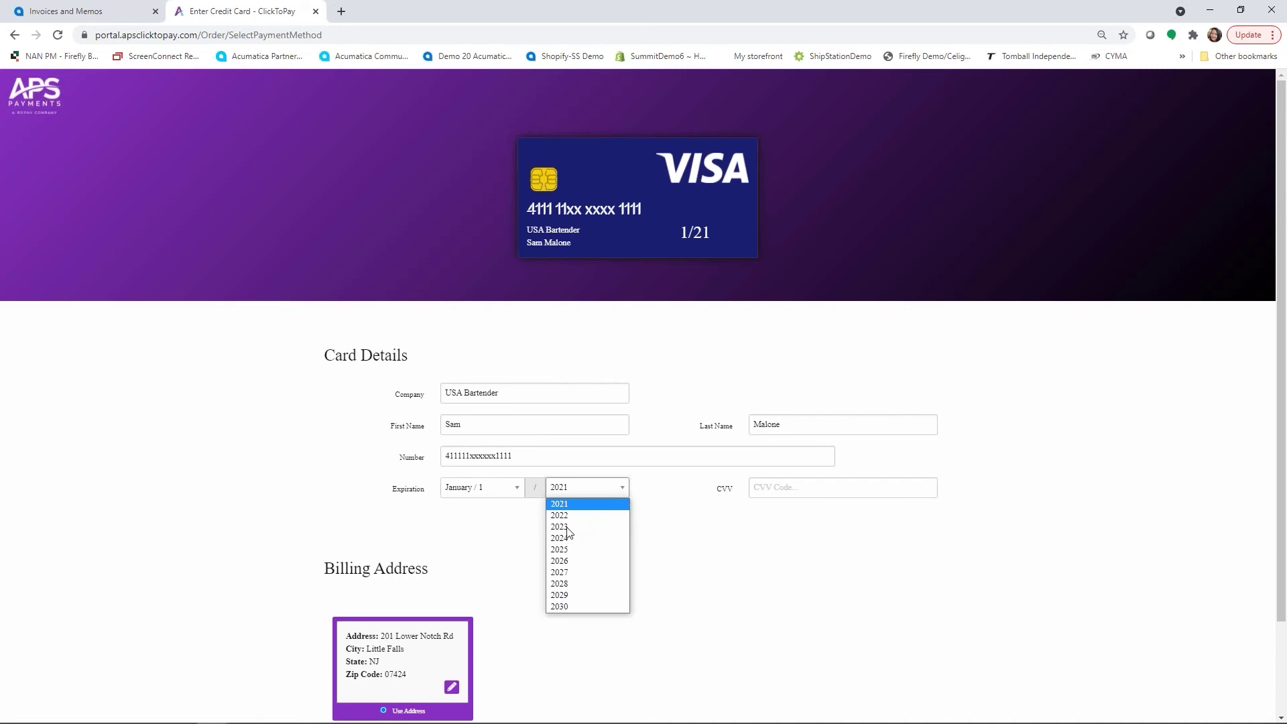
left_click(567, 528)
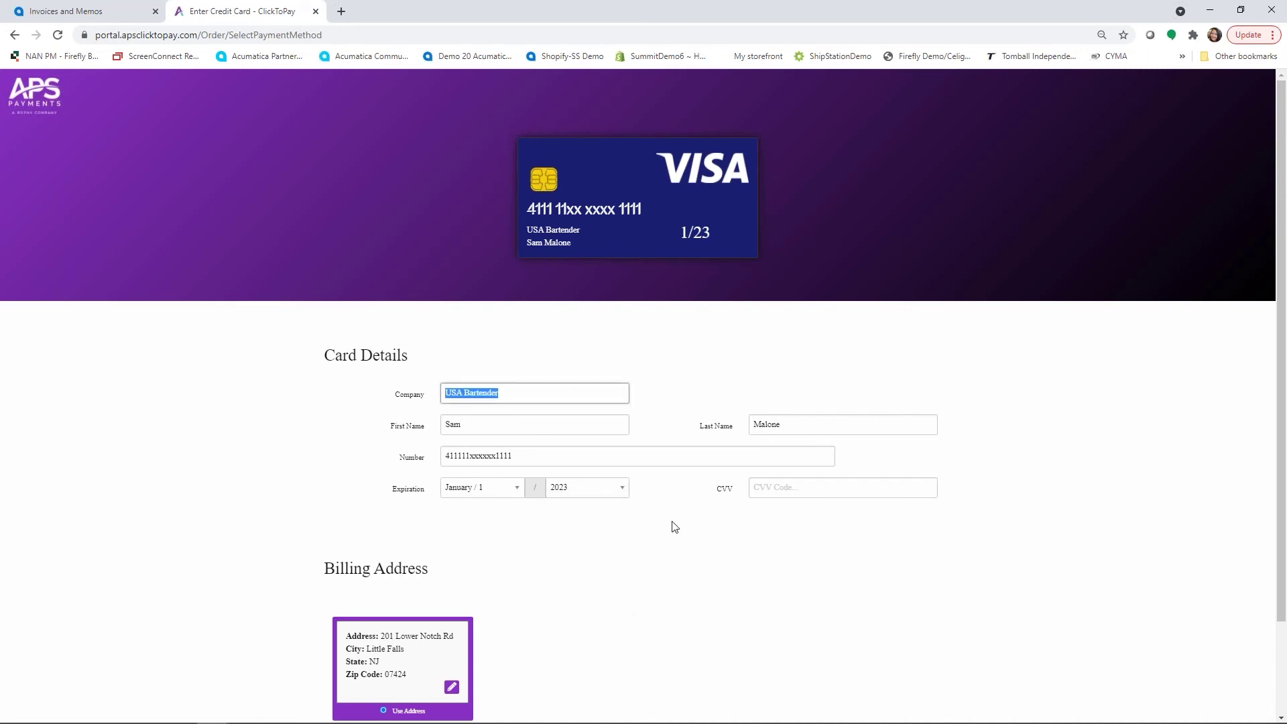
left_click(807, 491)
type("456")
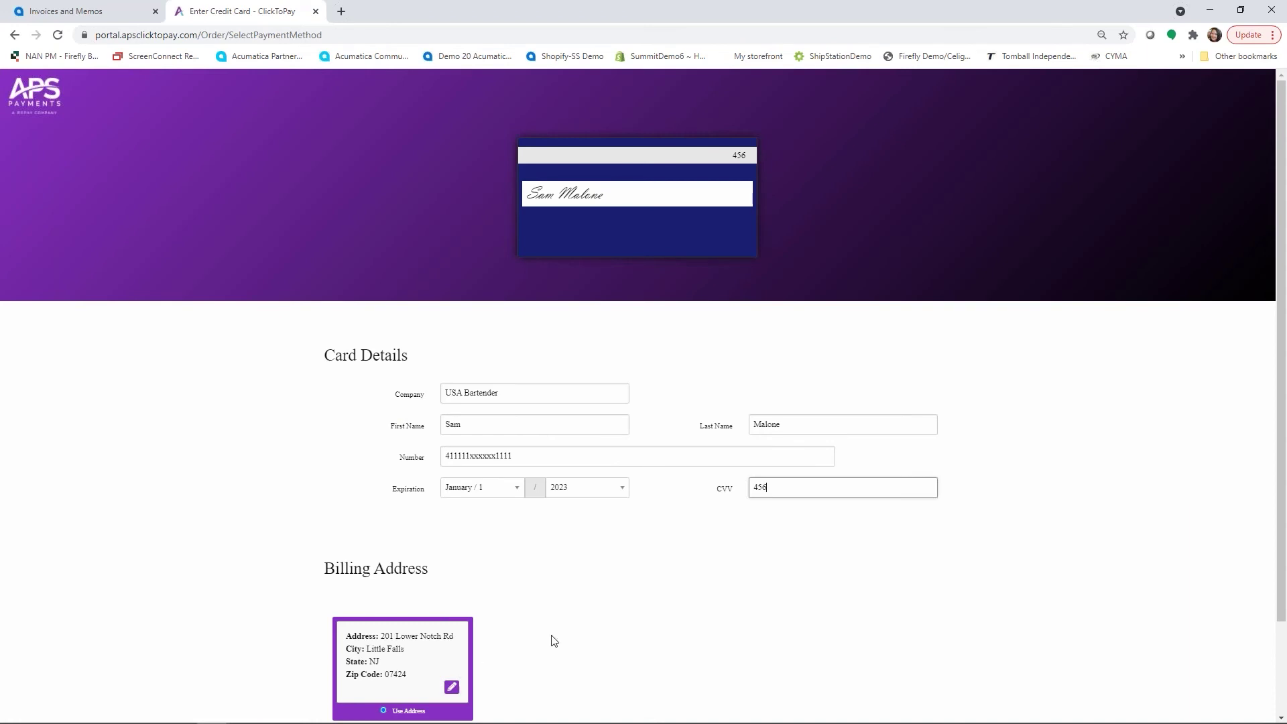
scroll(653, 545, "down", 2)
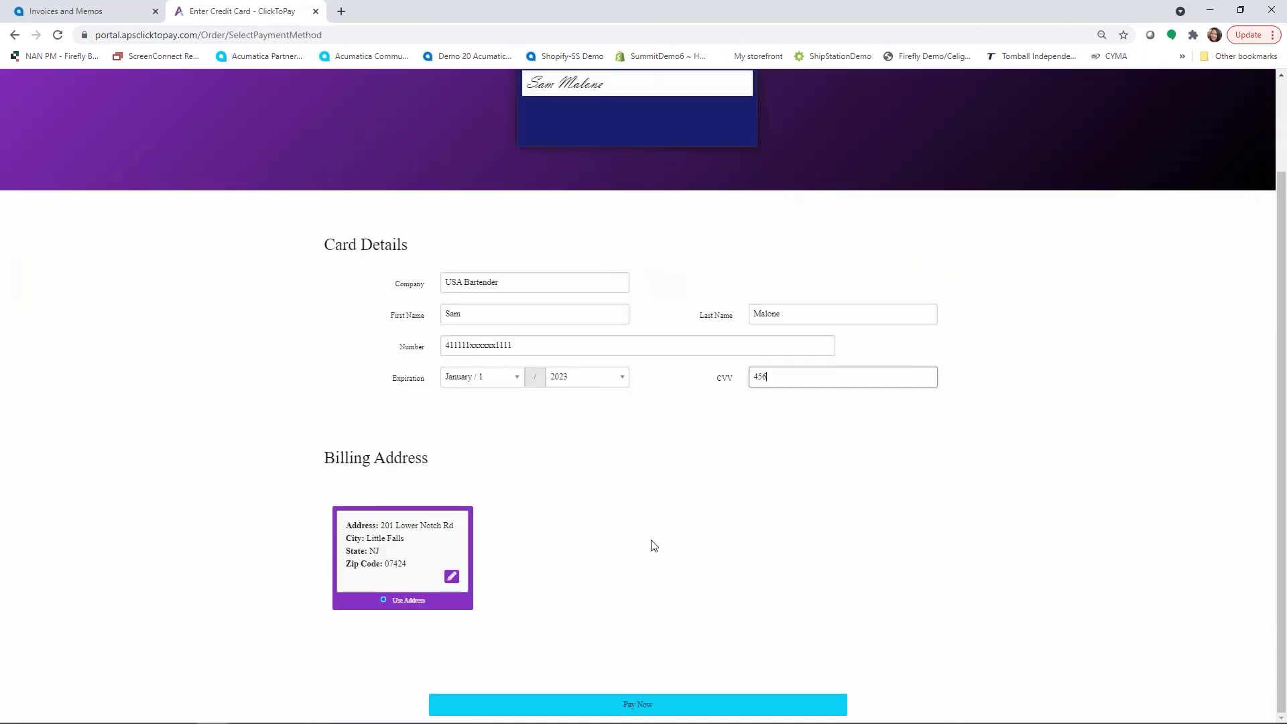
left_click(638, 704)
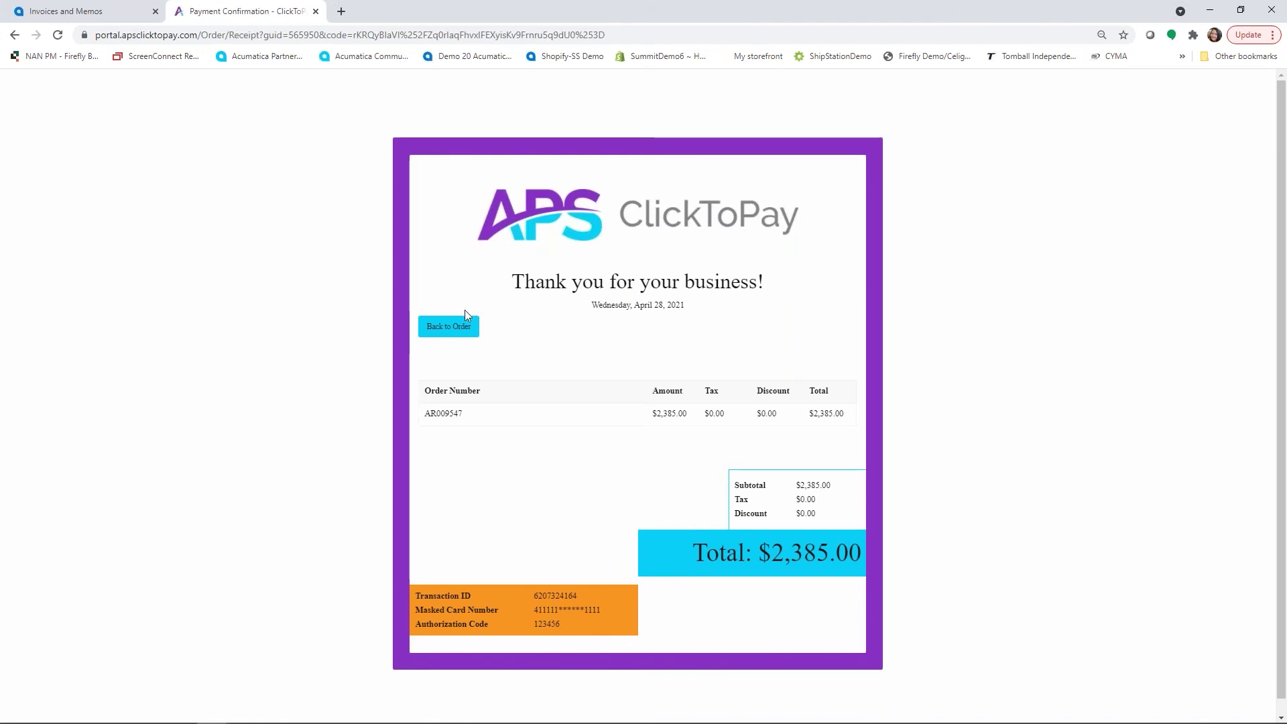
Check the $2,385.00 AR009547 receipt and return to the Acumatica invoice tab.
left_click(84, 14)
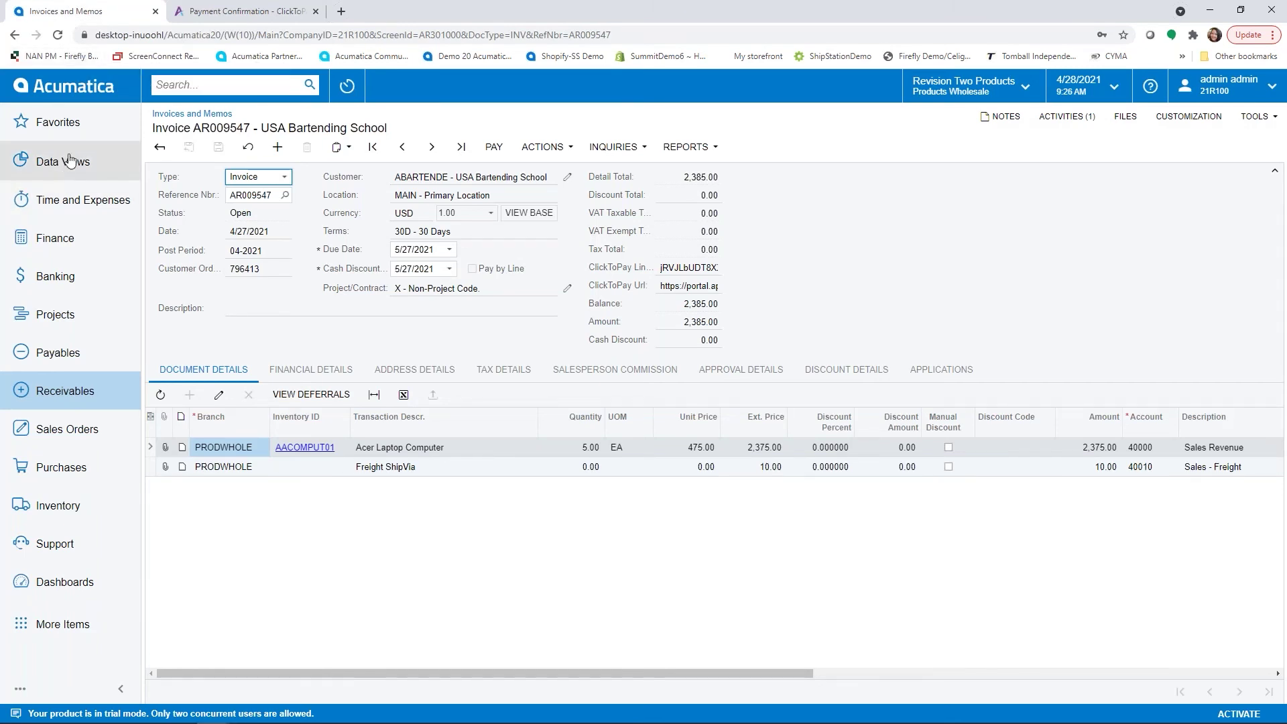
Process the $2,385.00 AR009547 payment in Process ClickToPay Payments, leaving none pending.
left_click(64, 124)
left_click(281, 290)
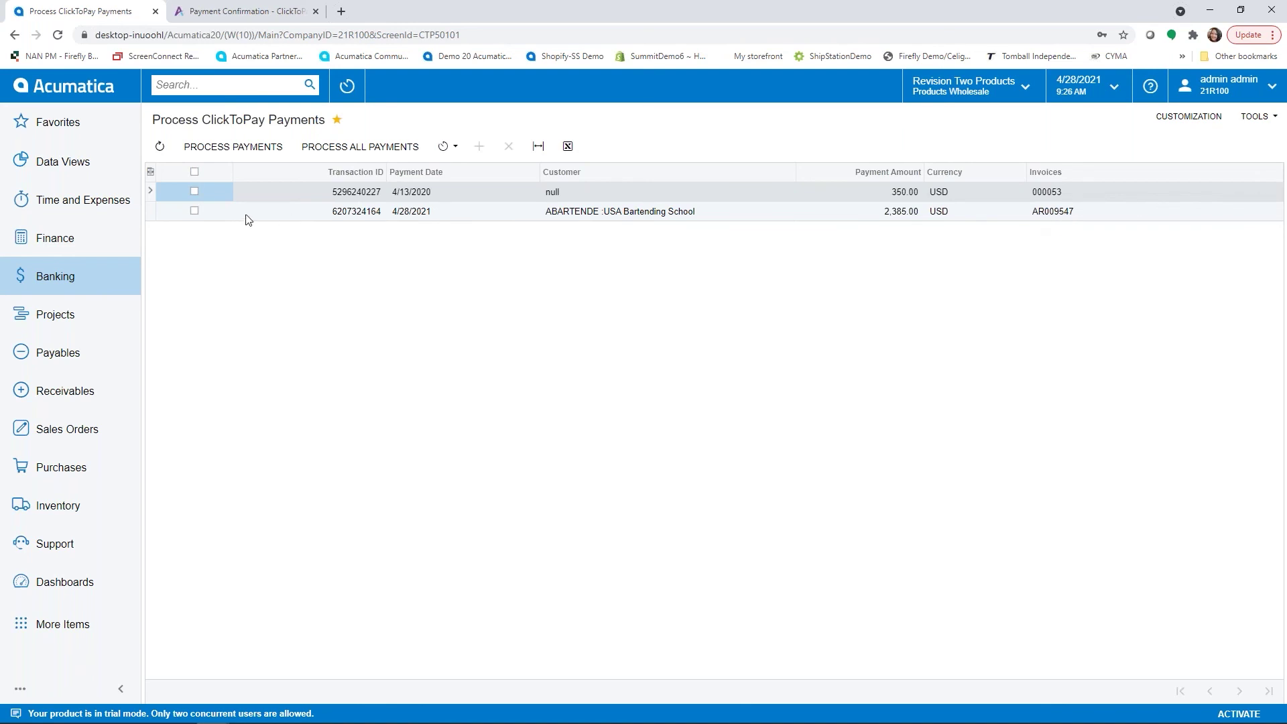
left_click(194, 212)
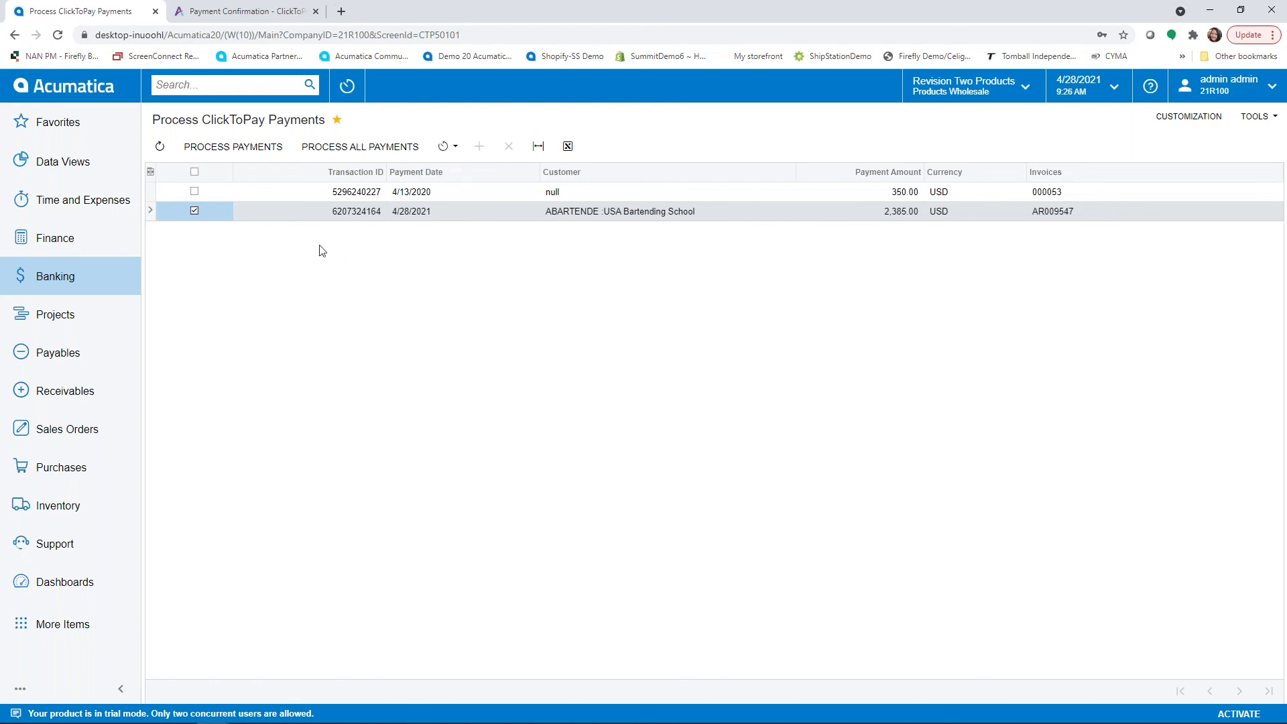
left_click(252, 152)
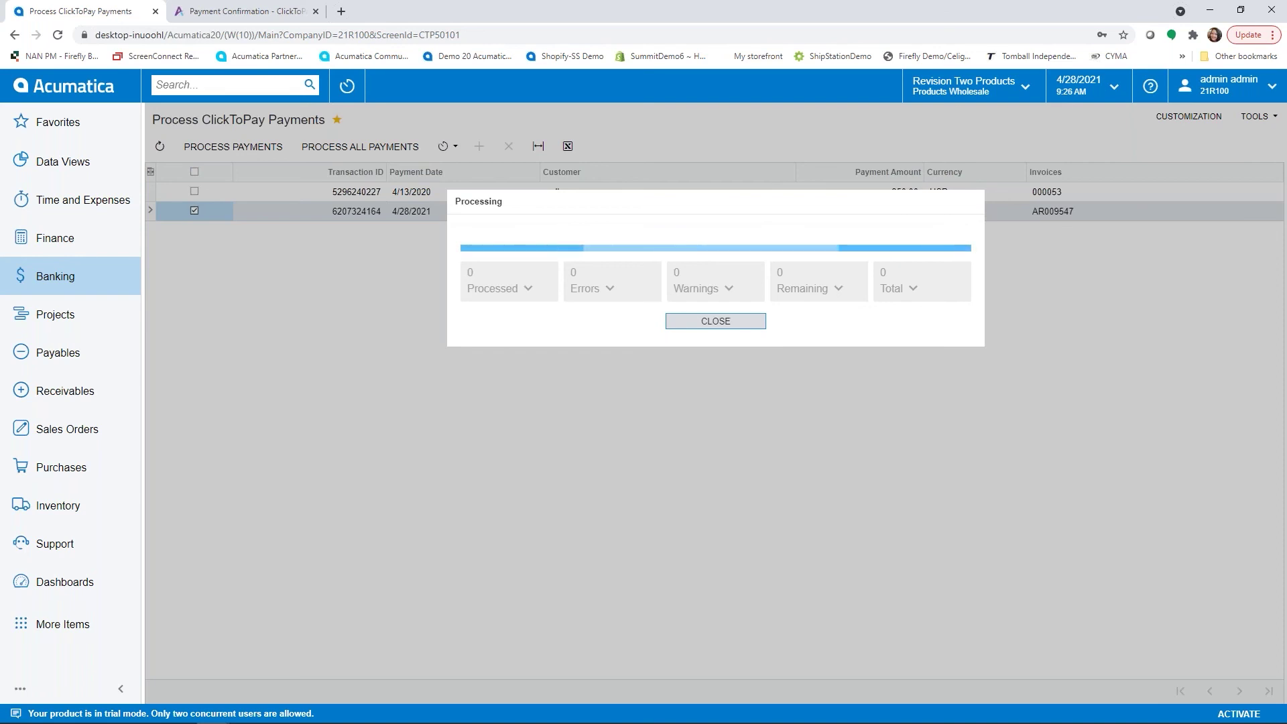
left_click(716, 321)
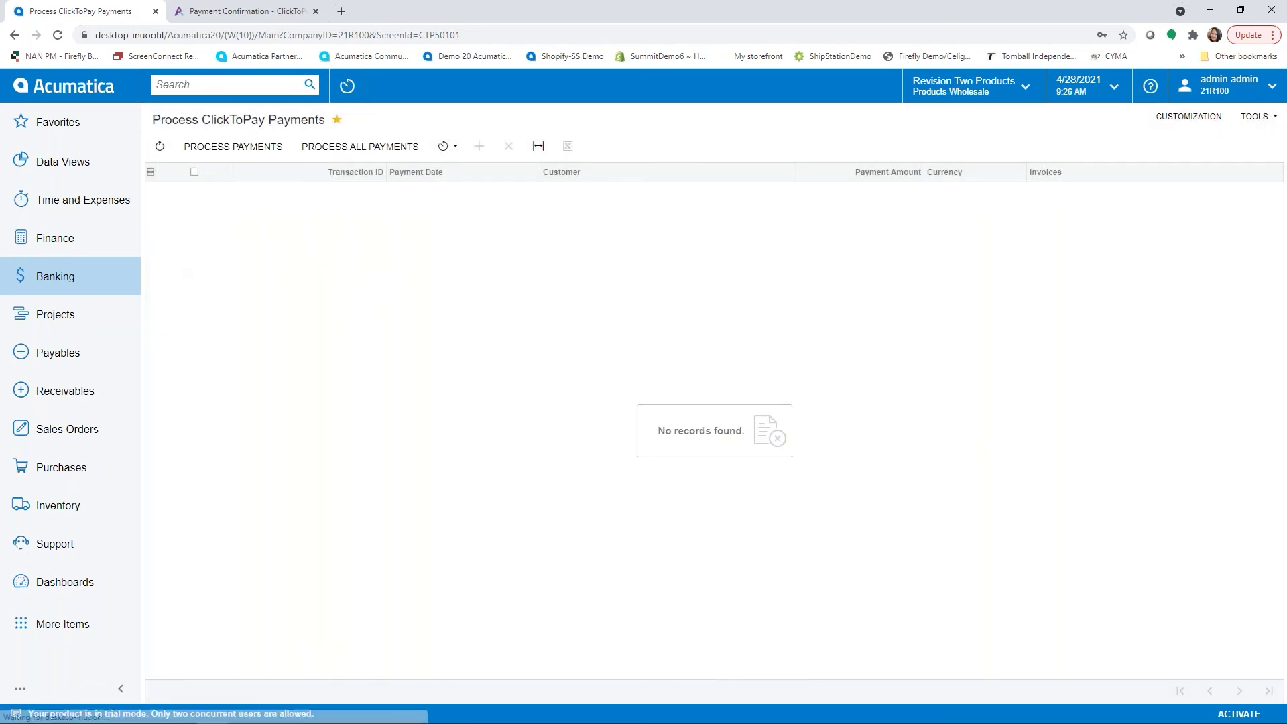
left_click(60, 131)
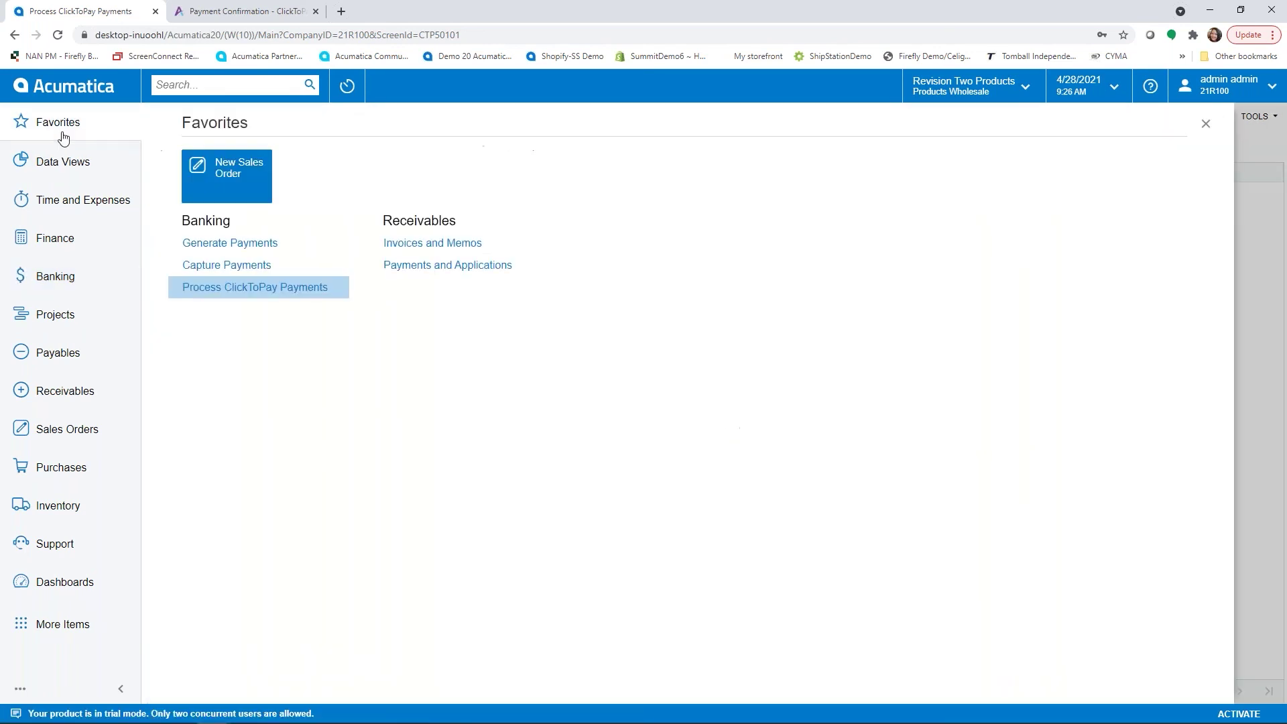
Open invoice AR009547 and inspect applied payment 003452 of 2,385.00 under Applications.
left_click(448, 244)
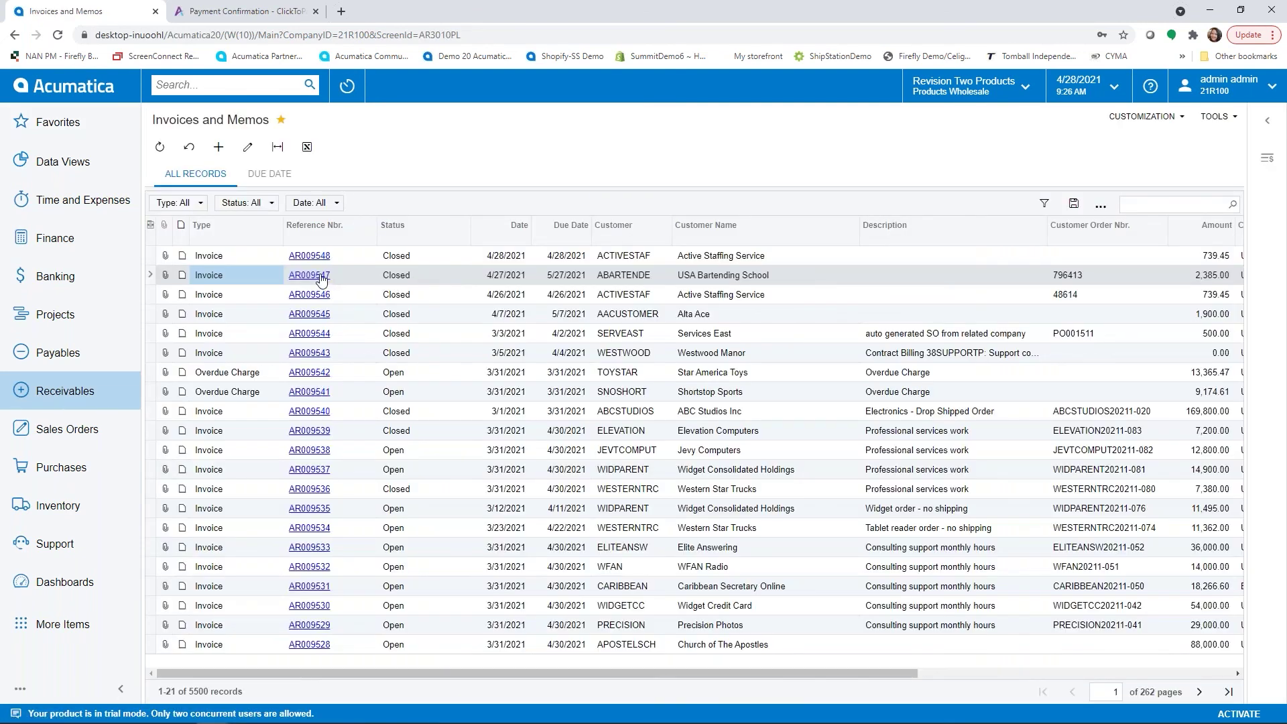
left_click(322, 276)
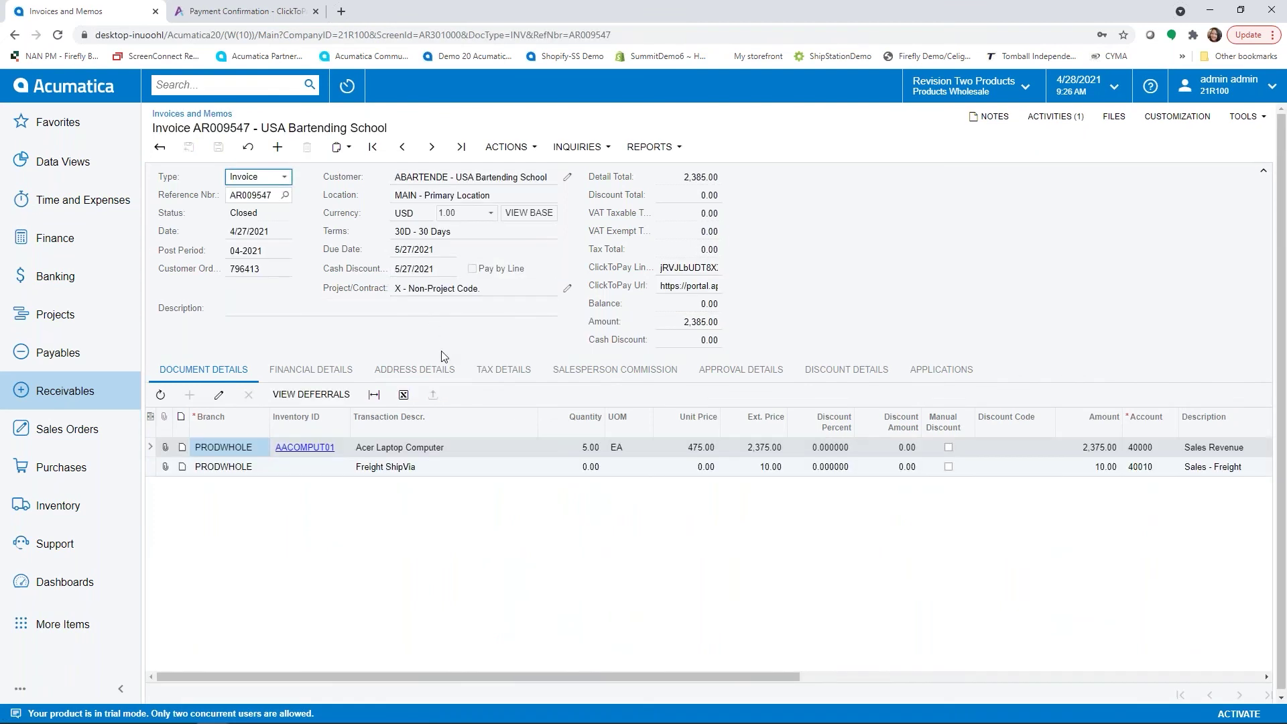
left_click(958, 376)
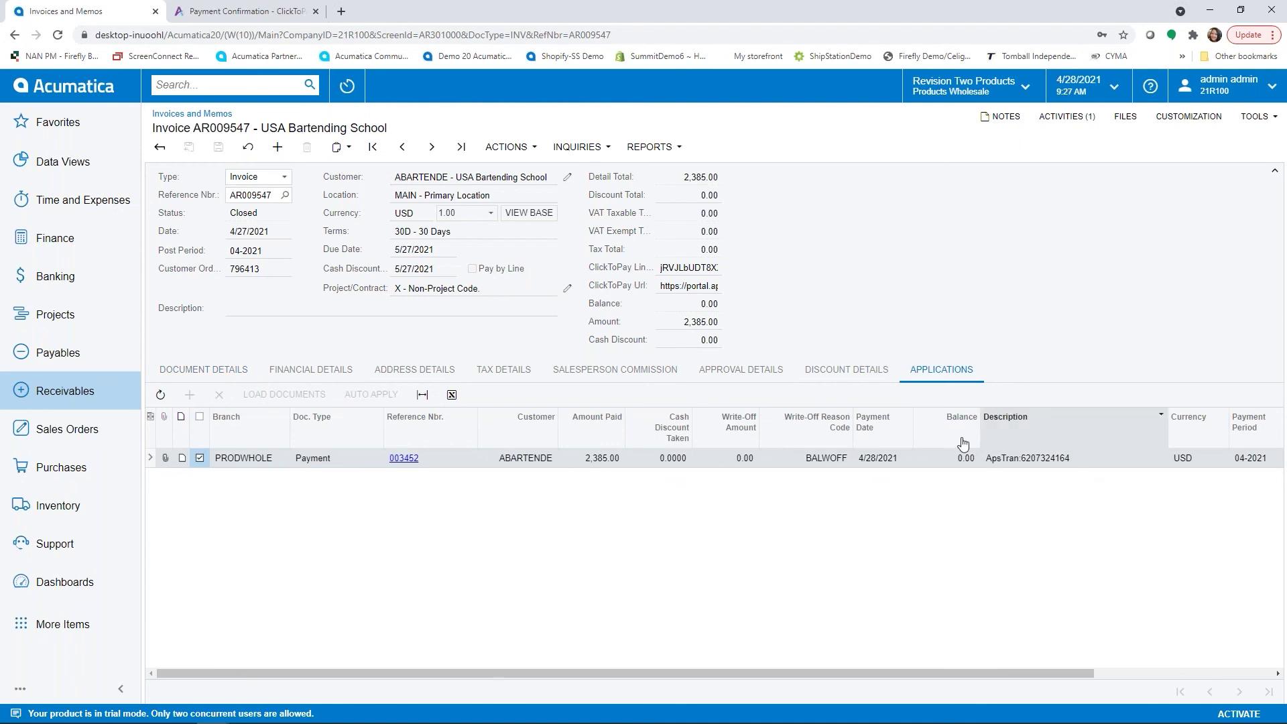
left_click(404, 458)
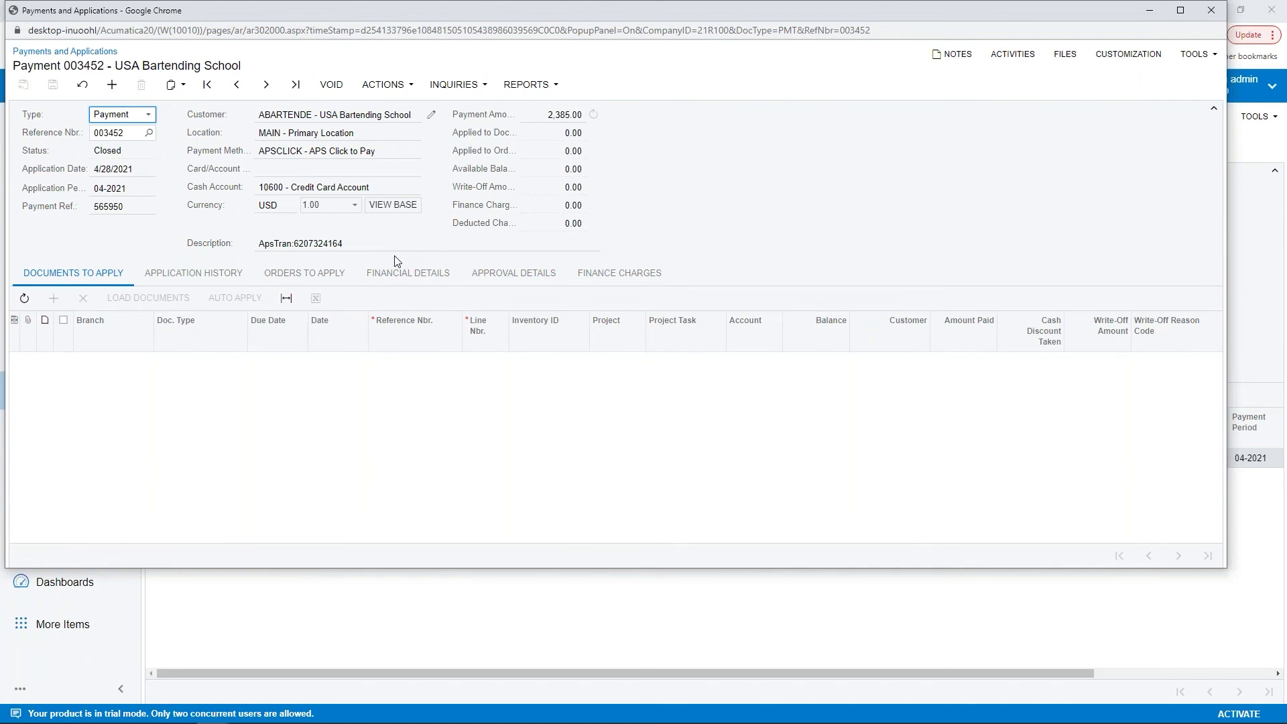
left_click(1215, 12)
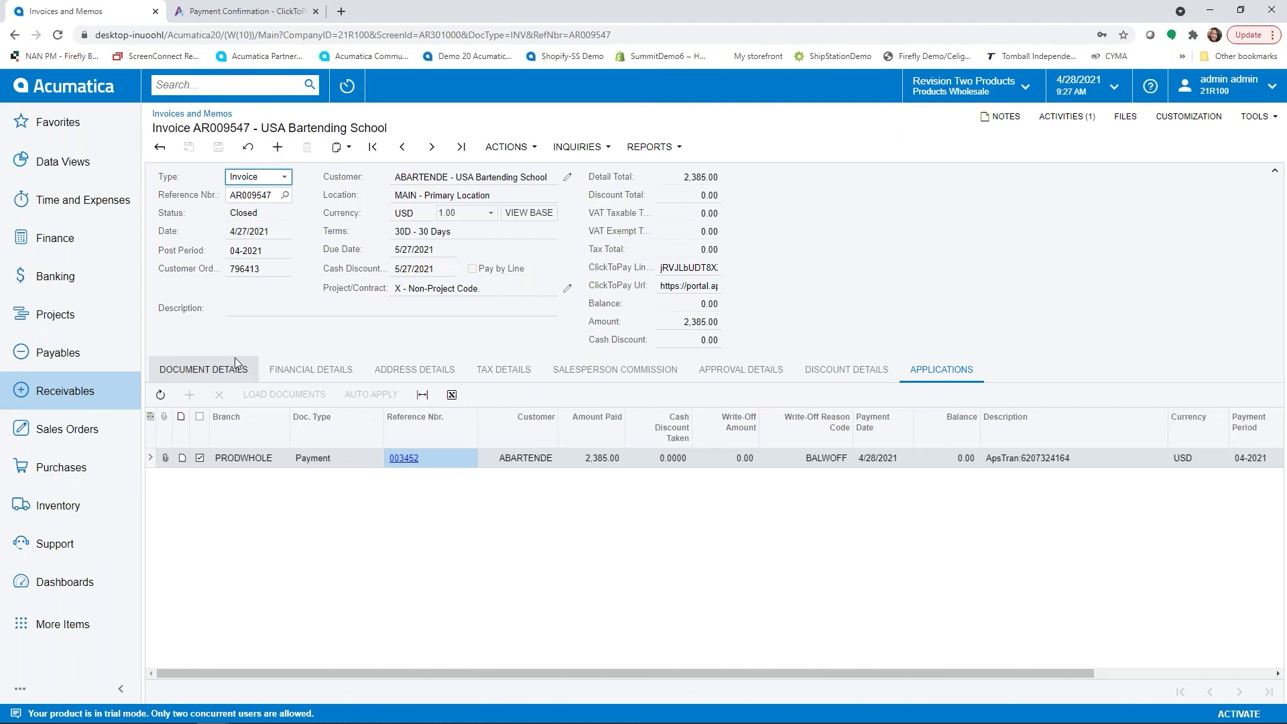
Go back to the Invoices and Memos list and open the AR Clerk dashboard.
left_click(163, 148)
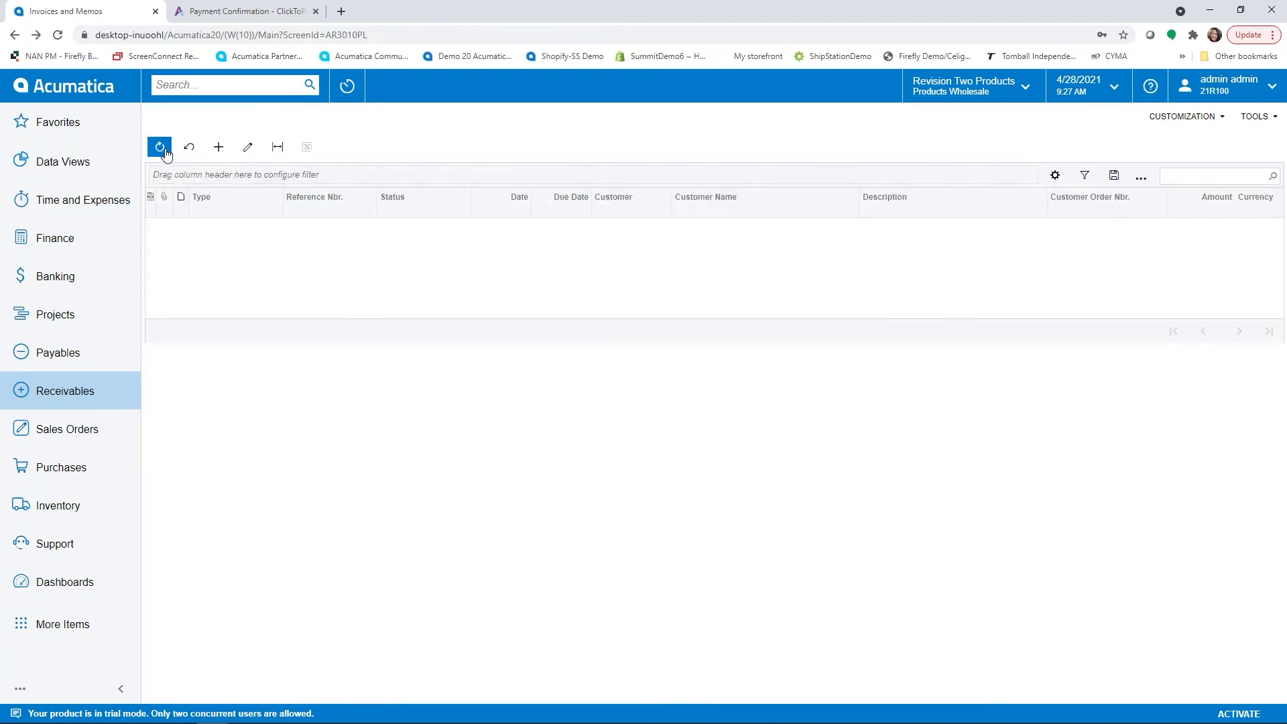
left_click(77, 83)
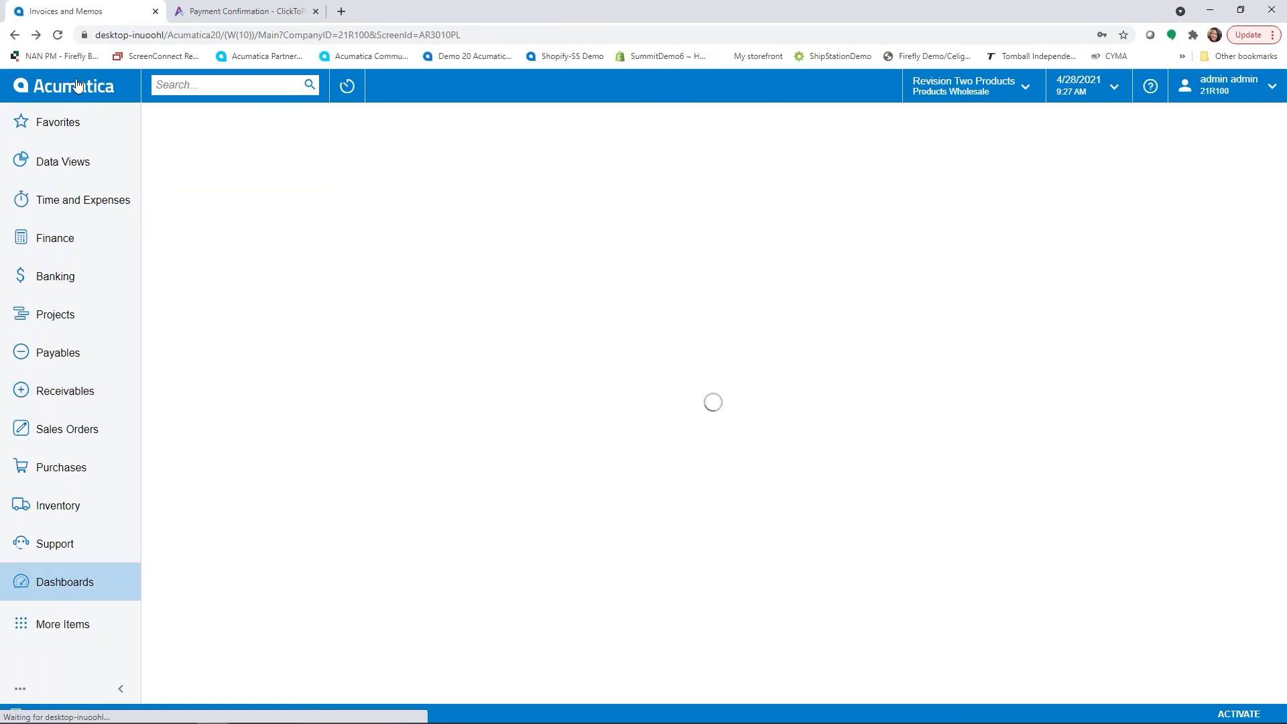